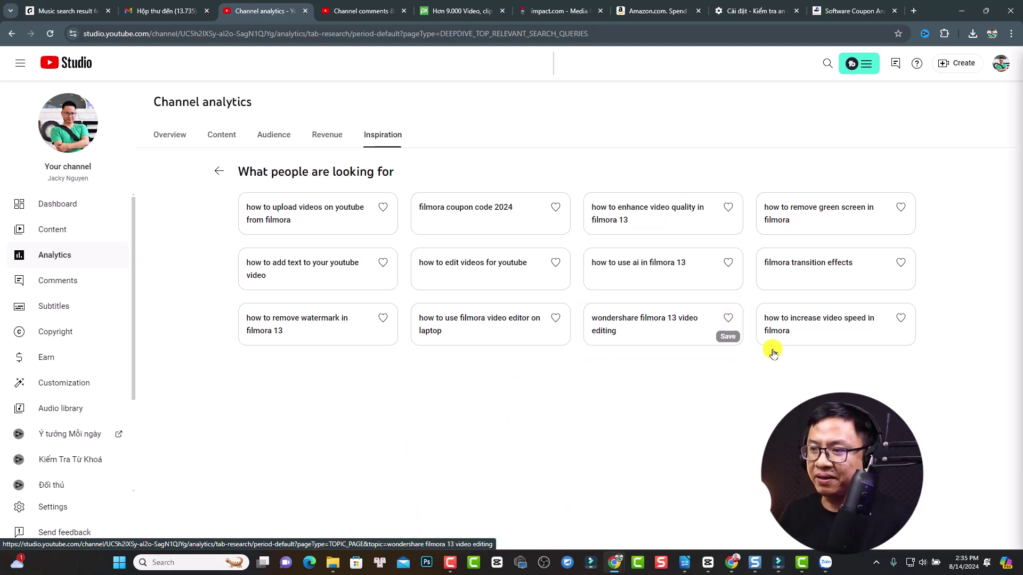
# Place the Tyrannosaurus rex green-screen clip above the desk footage at 00:10:11:00
pyautogui.click(777, 563)
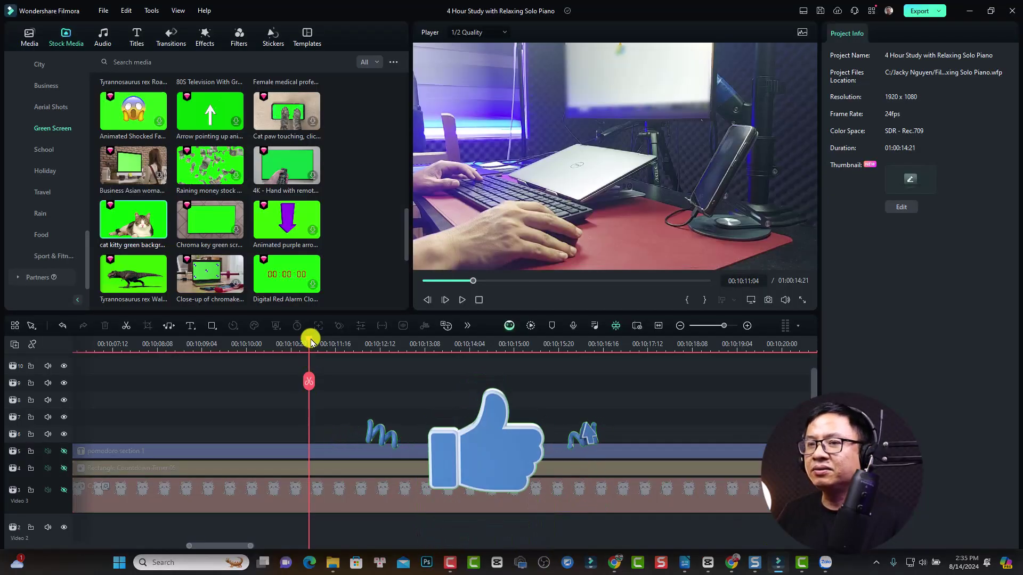
pyautogui.moveTo(310, 350); pyautogui.dragTo(301, 349)
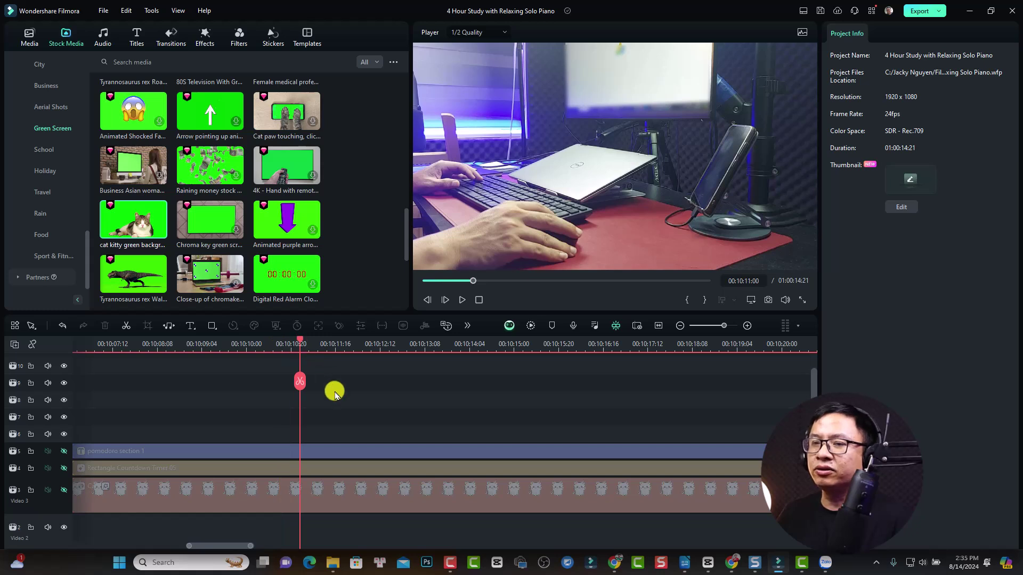
pyautogui.scroll(-1, 335, 393)
pyautogui.scroll(-1, 331, 401)
pyautogui.scroll(-1, 330, 408)
pyautogui.scroll(2, 331, 413)
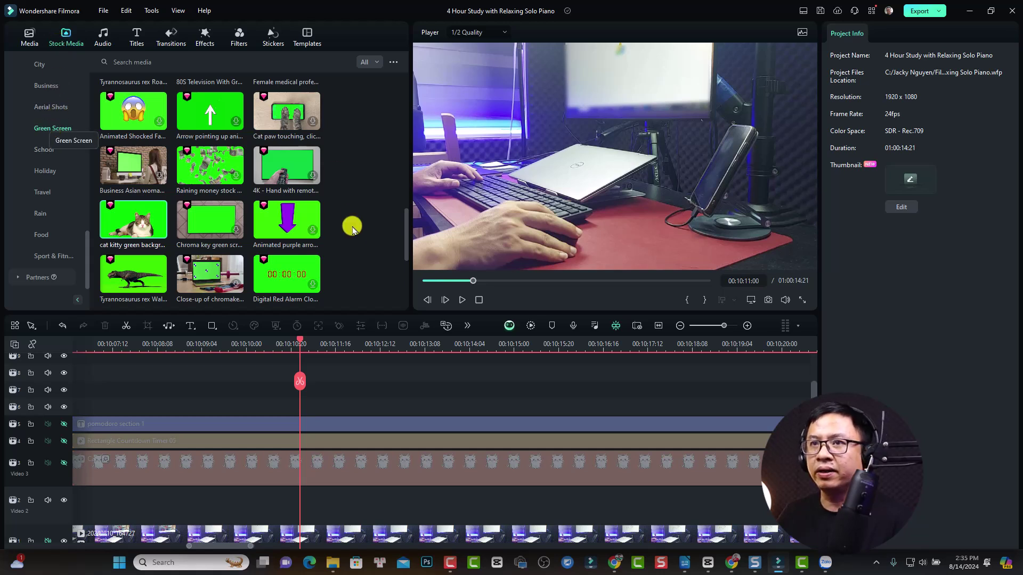
pyautogui.scroll(-3, 351, 232)
pyautogui.scroll(-3, 352, 232)
pyautogui.scroll(-3, 351, 233)
pyautogui.scroll(3, 352, 232)
pyautogui.scroll(-3, 352, 232)
pyautogui.scroll(3, 351, 233)
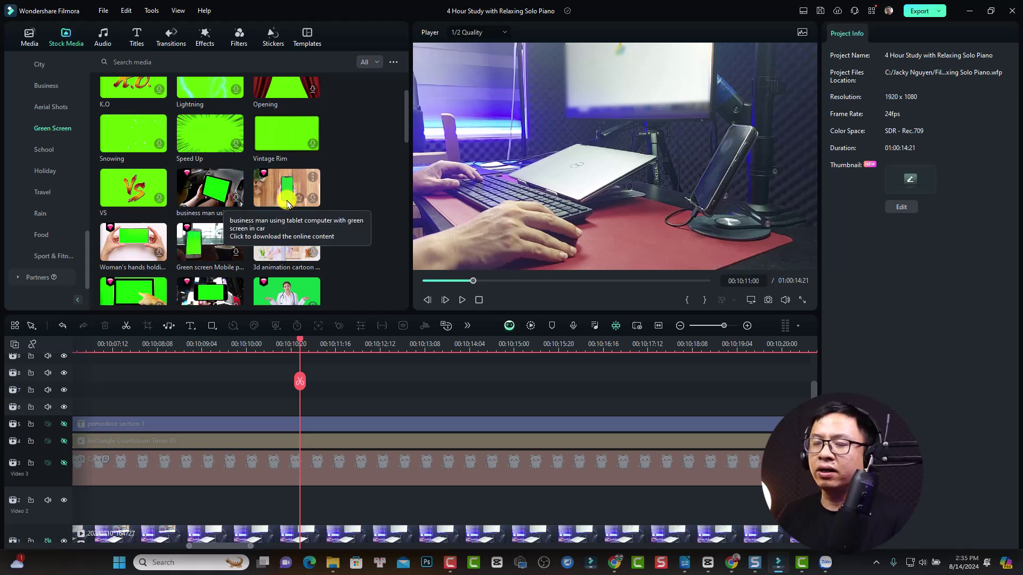
pyautogui.scroll(-3, 287, 204)
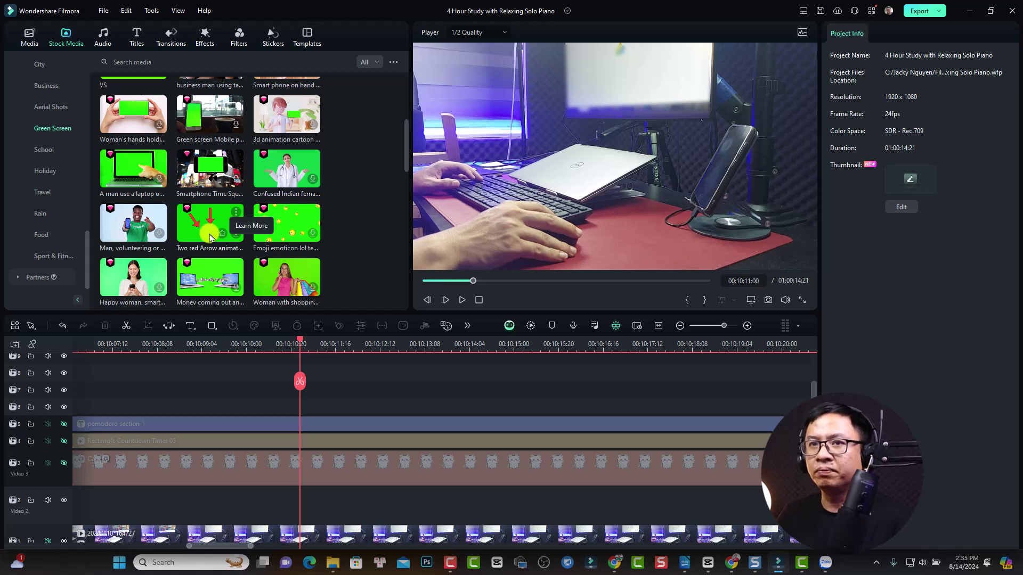
pyautogui.scroll(-5, 209, 228)
pyautogui.scroll(-3, 210, 233)
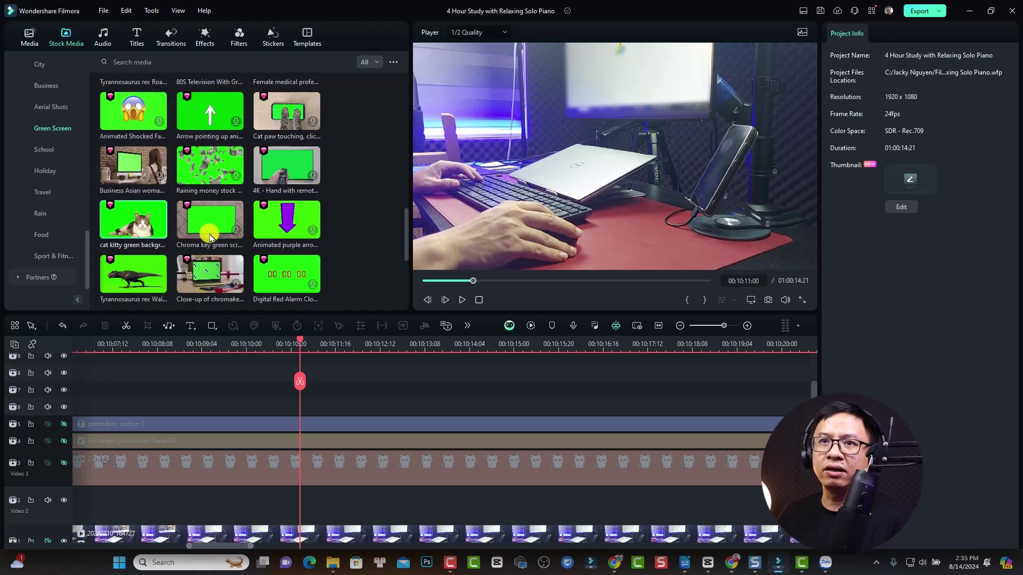
pyautogui.moveTo(133, 275)
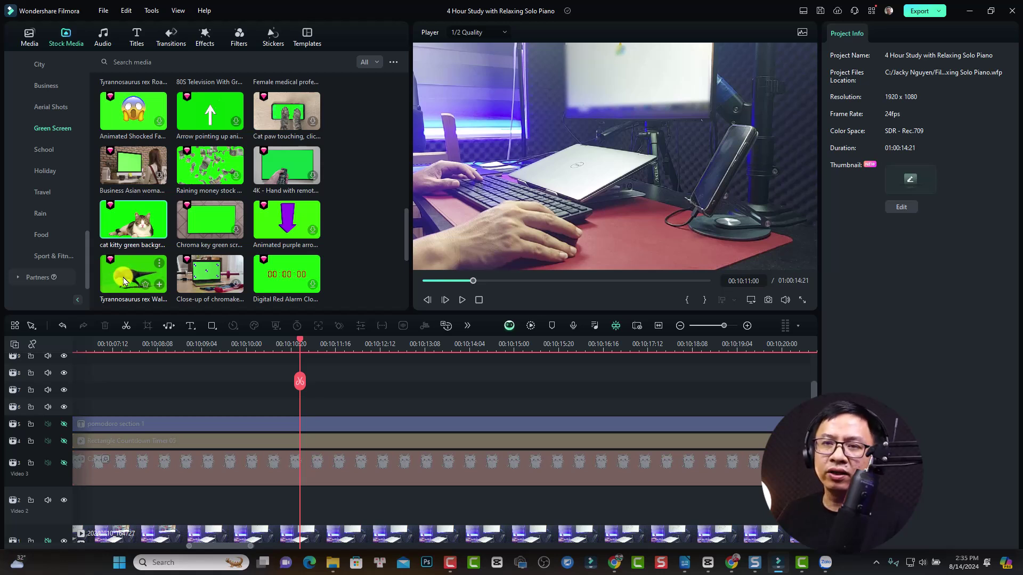
pyautogui.moveTo(124, 278); pyautogui.dragTo(276, 410)
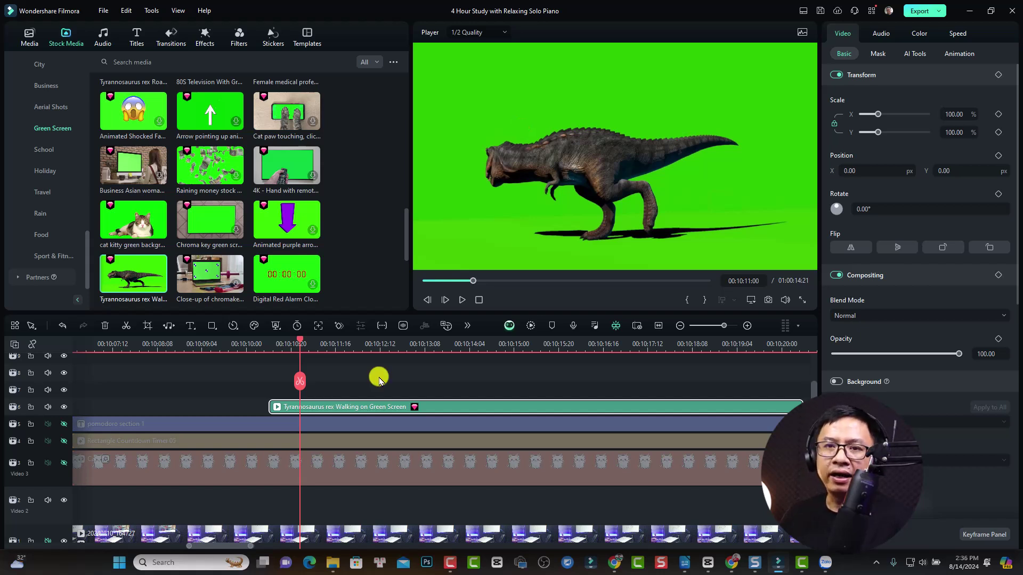
# Enable Chroma Key on the T-rex clip under Video > AI Tools
pyautogui.doubleClick(320, 410)
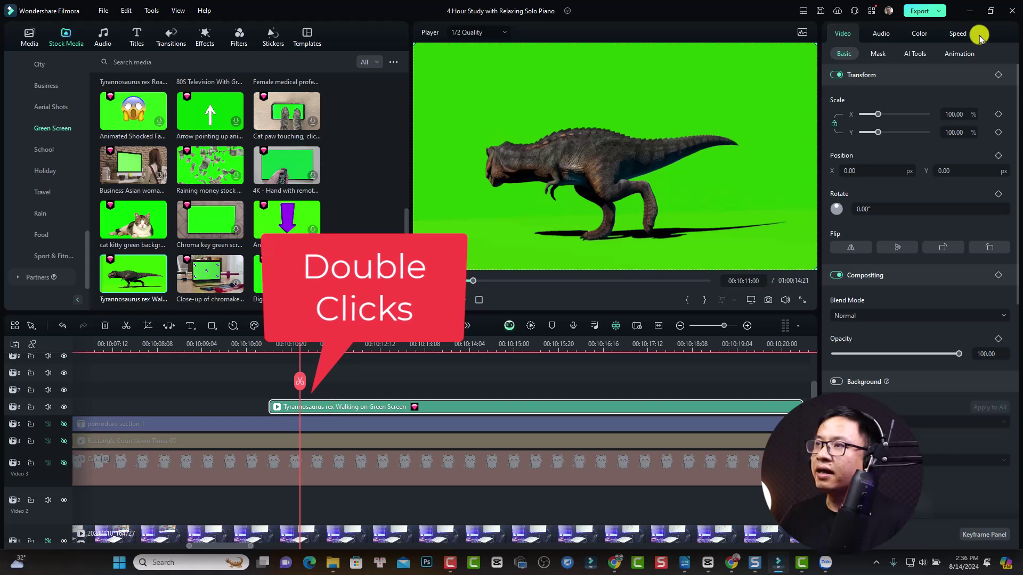
pyautogui.click(918, 55)
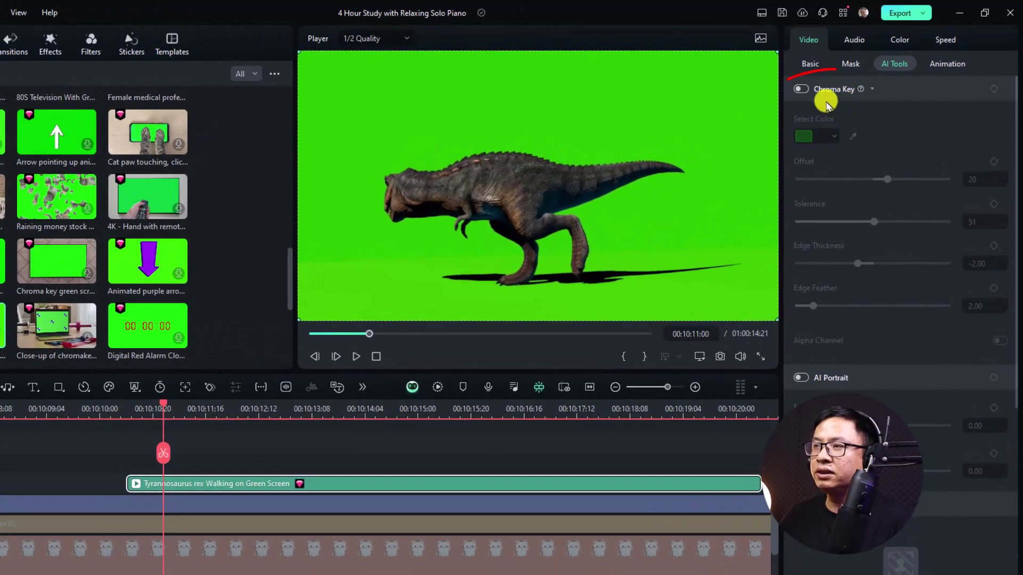
pyautogui.click(800, 89)
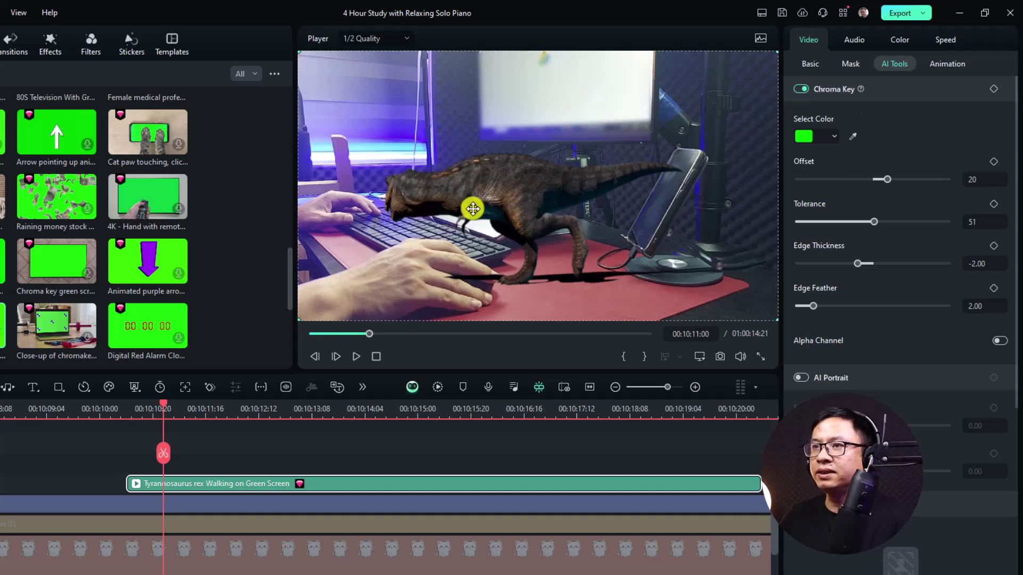
# Preview the keyed dinosaur from the clip's start over the desk footage
pyautogui.click(104, 412)
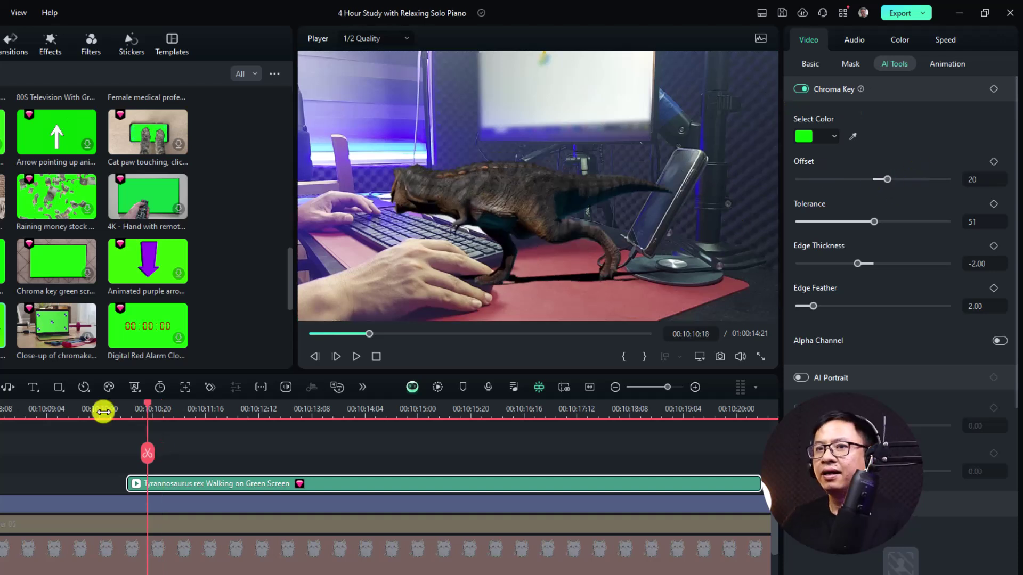
pyautogui.click(104, 413)
pyautogui.press('space')
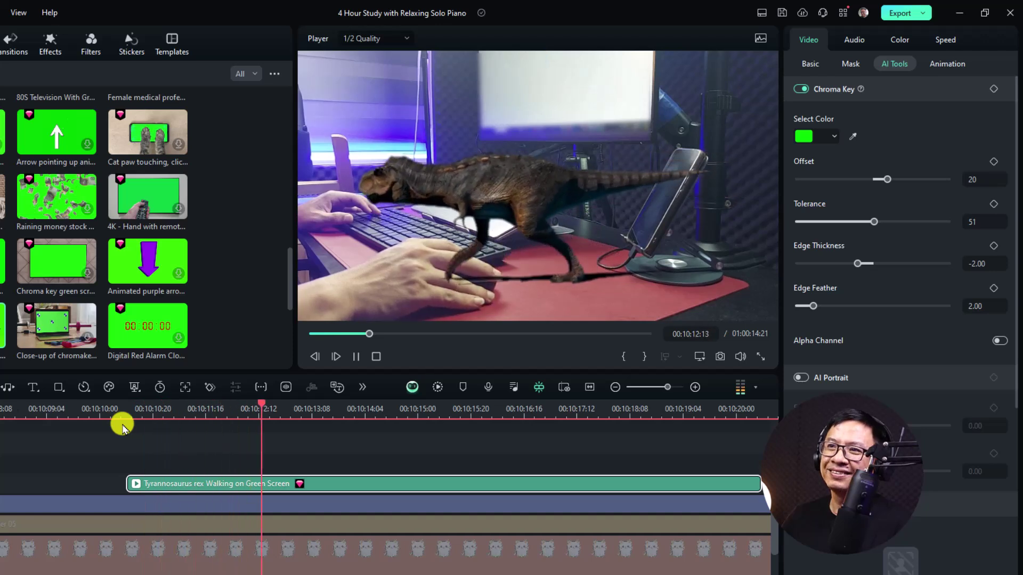
pyautogui.press('space')
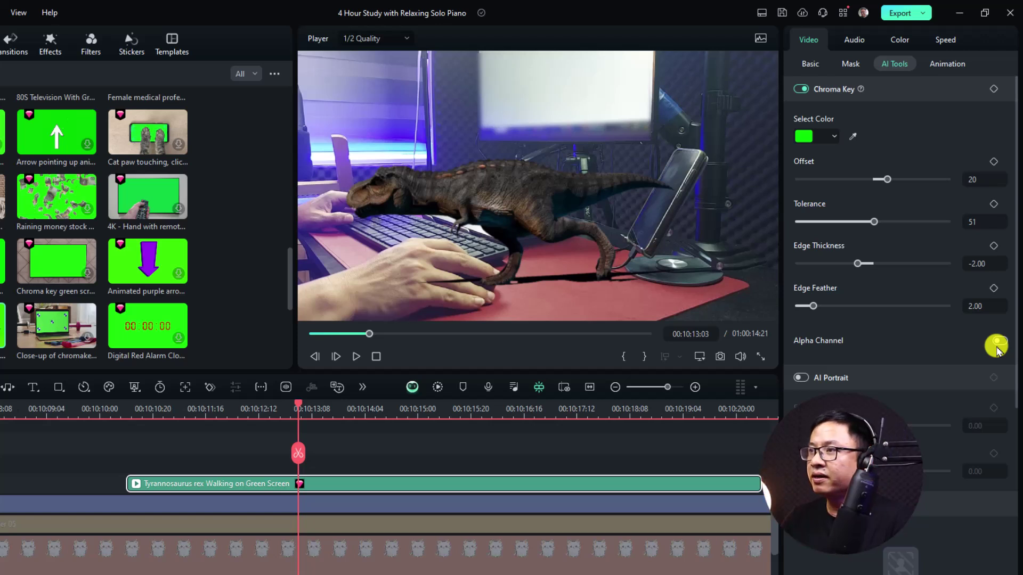
# Set the chroma key to Tolerance 31, Offset 31 and Edge Feather 5.00
pyautogui.moveTo(873, 223); pyautogui.dragTo(858, 223)
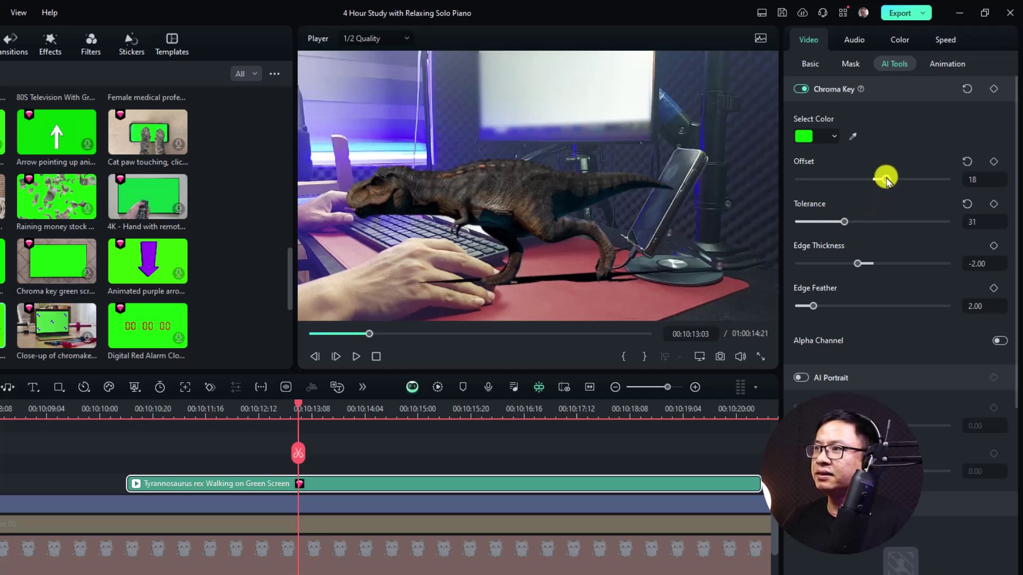
pyautogui.moveTo(877, 180); pyautogui.dragTo(785, 183)
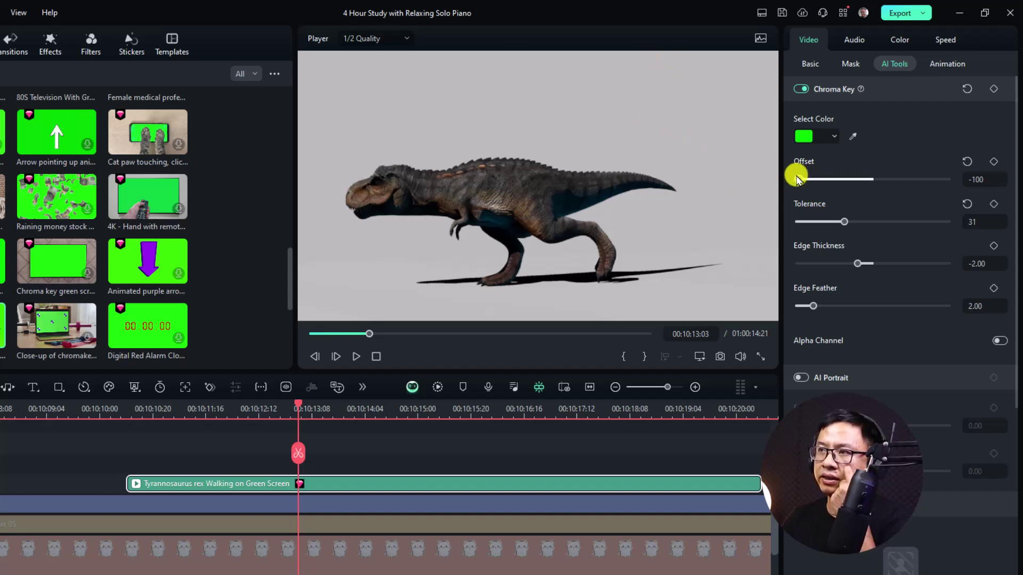
pyautogui.moveTo(814, 183); pyautogui.dragTo(887, 187)
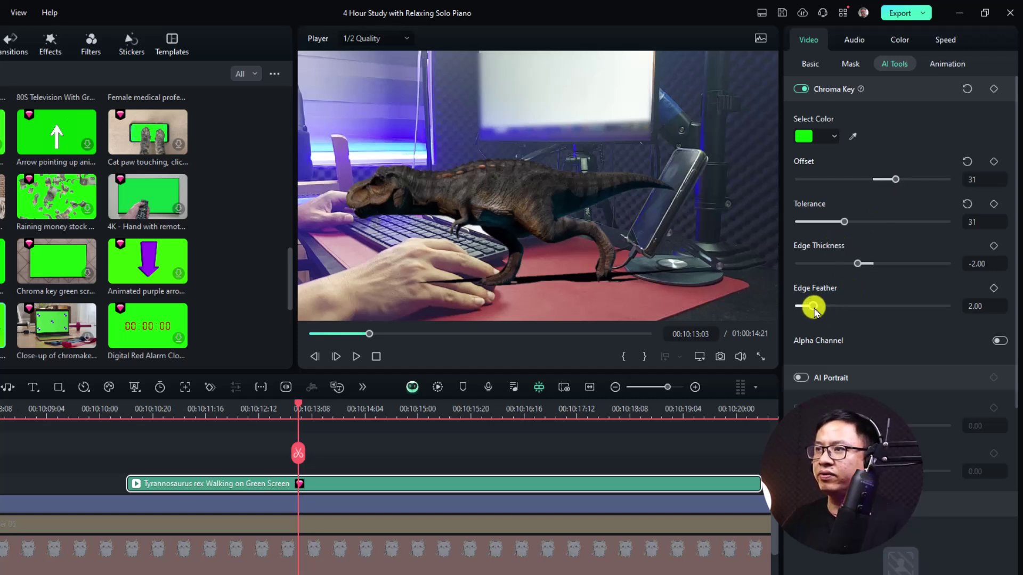
pyautogui.moveTo(813, 309); pyautogui.dragTo(823, 310)
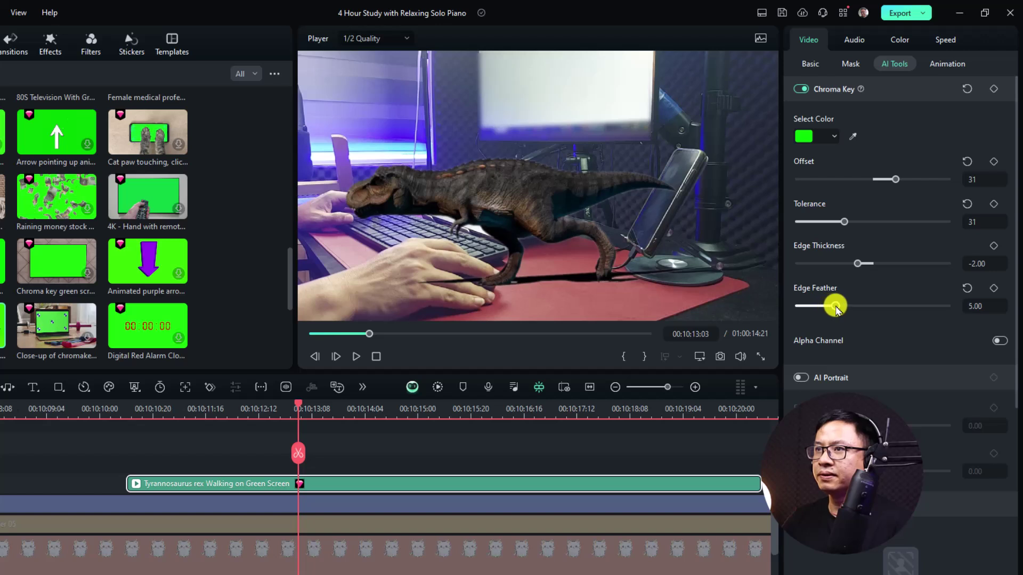
# Check the key in Alpha Channel view, return to colour view, and replay the clip
pyautogui.click(1002, 342)
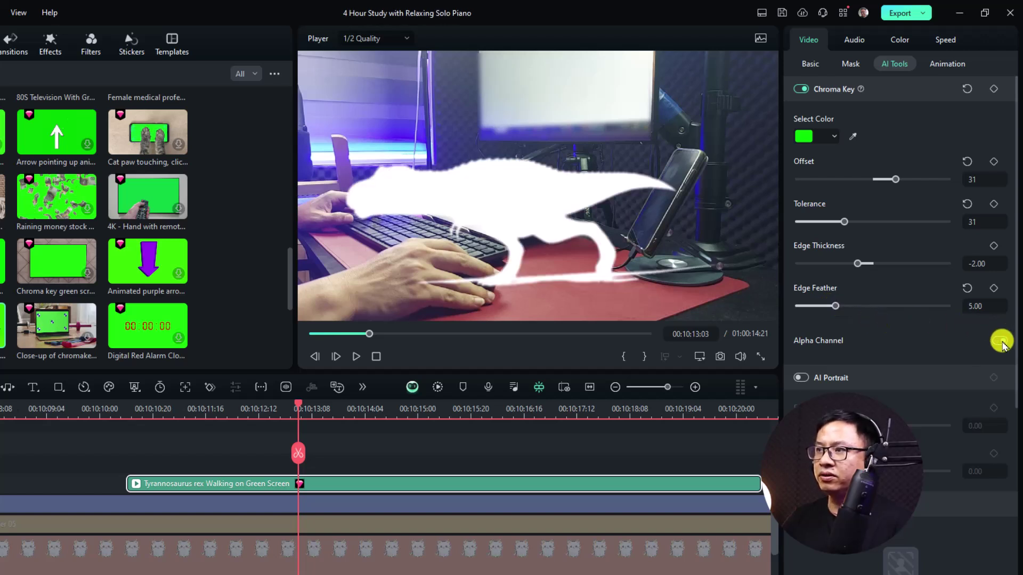
pyautogui.click(1003, 342)
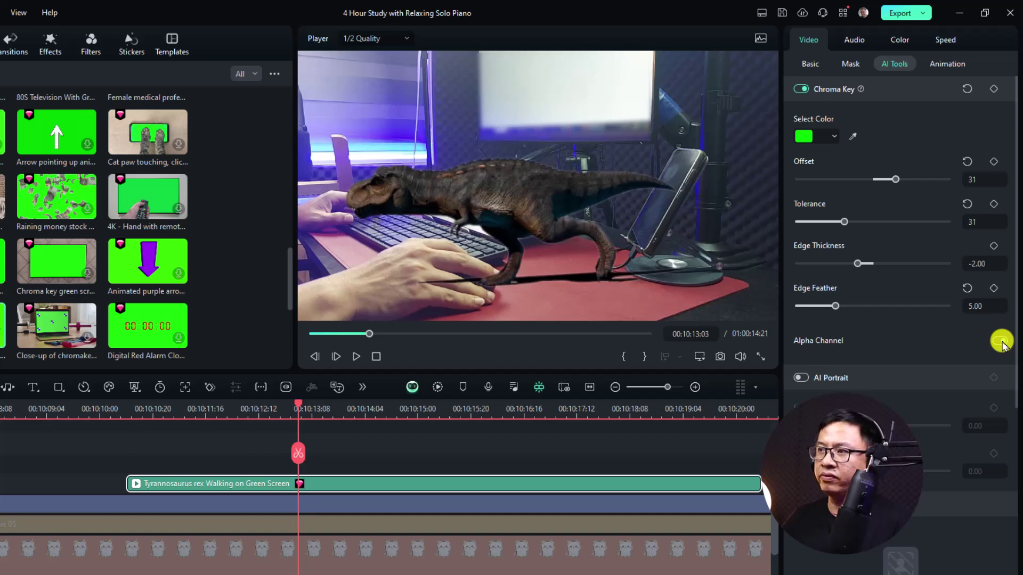
pyautogui.click(1002, 342)
pyautogui.click(1000, 342)
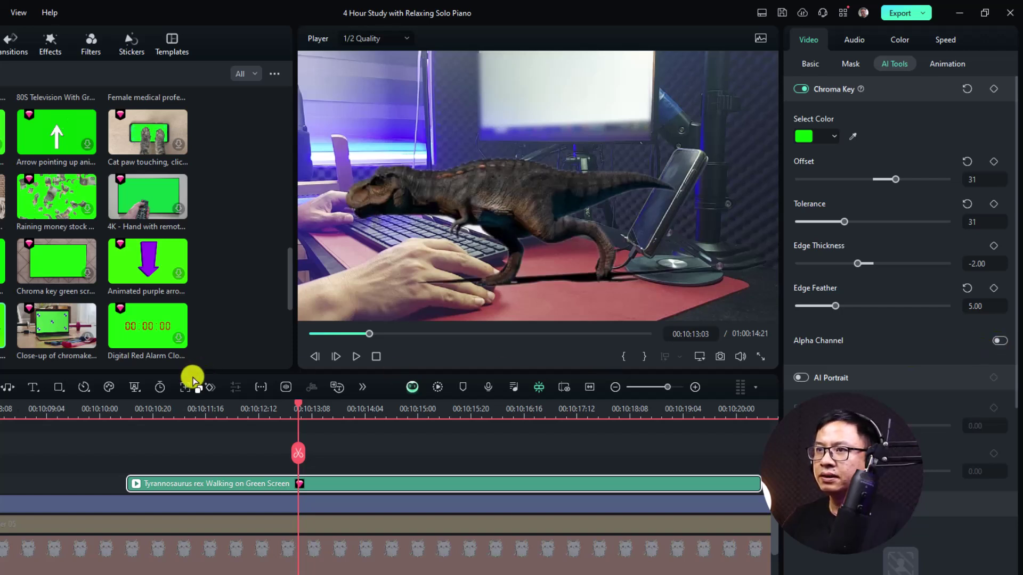
pyautogui.click(106, 415)
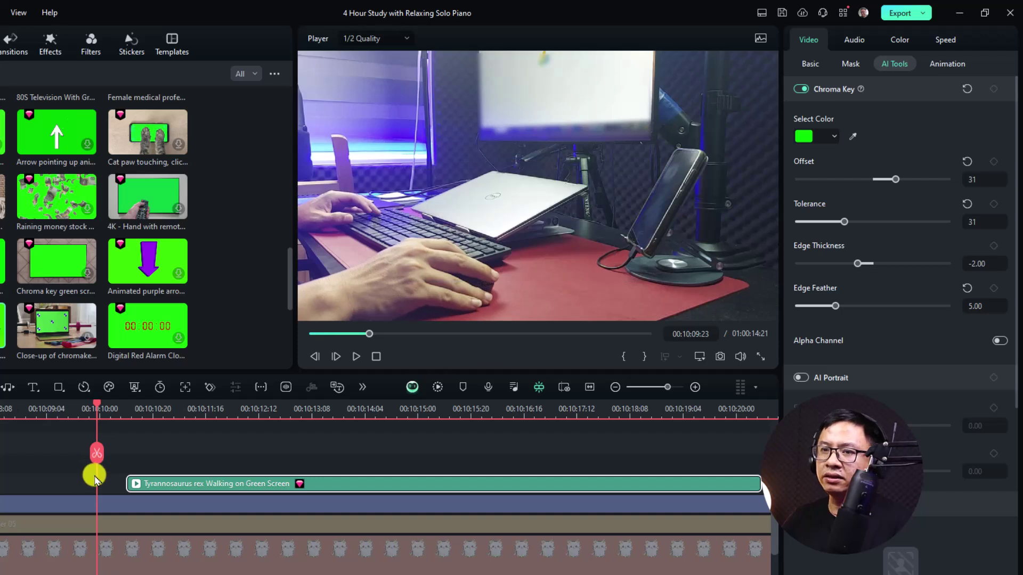
pyautogui.press('space')
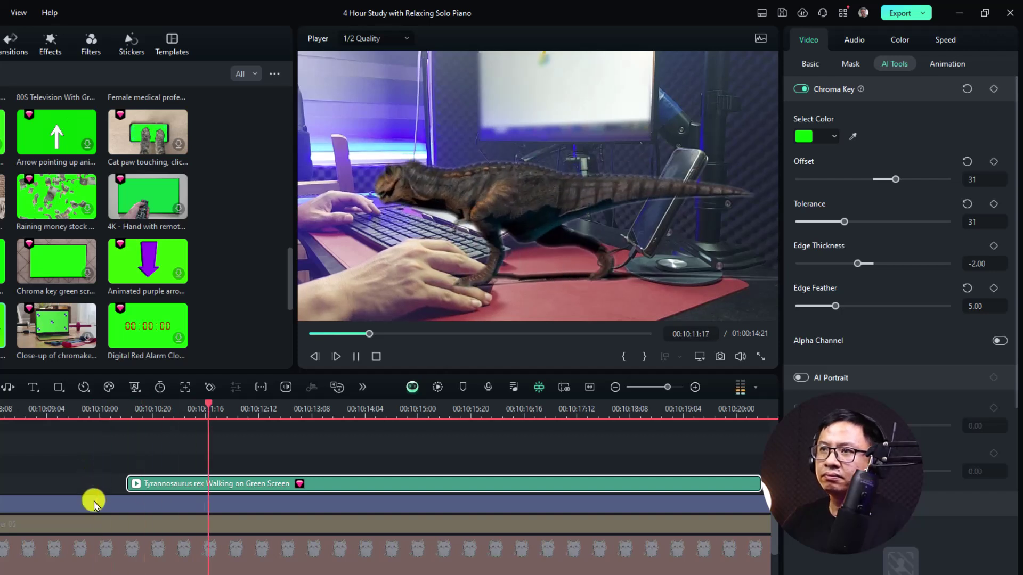
pyautogui.press('space')
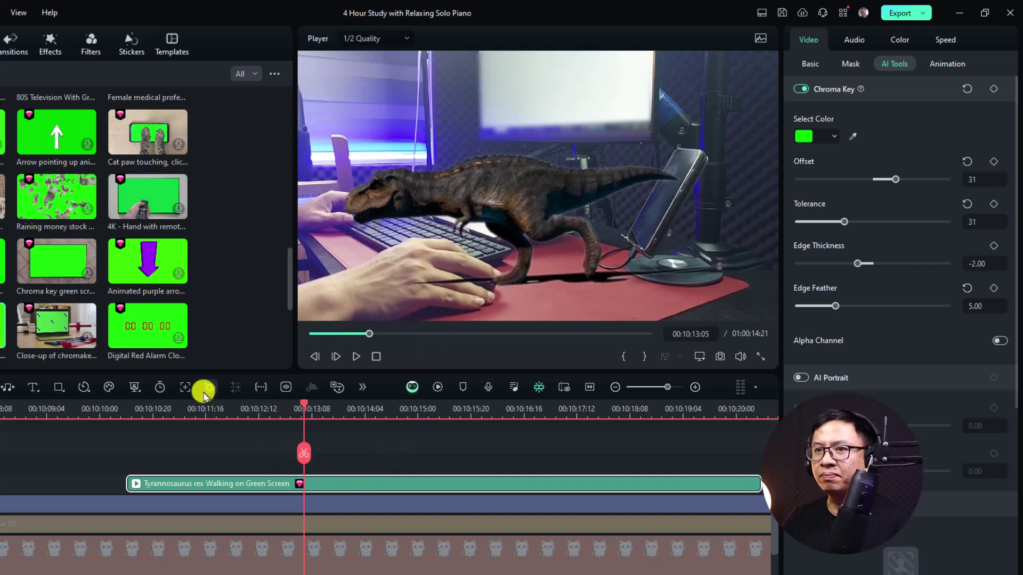
# Keyframe the dinosaur's position so it moves off the left edge, ending at X -1670.60
pyautogui.click(278, 436)
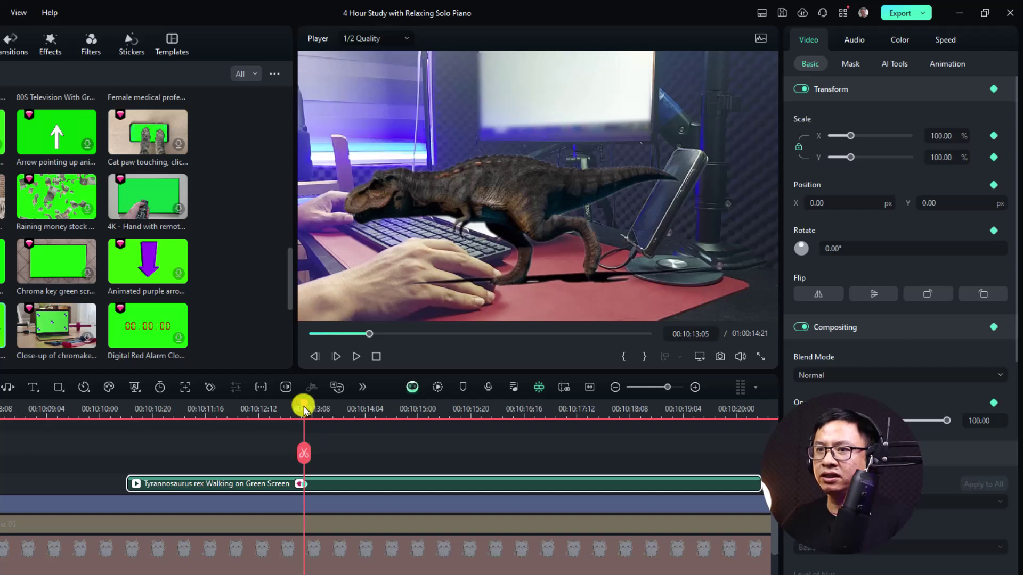
pyautogui.moveTo(307, 409); pyautogui.dragTo(720, 409)
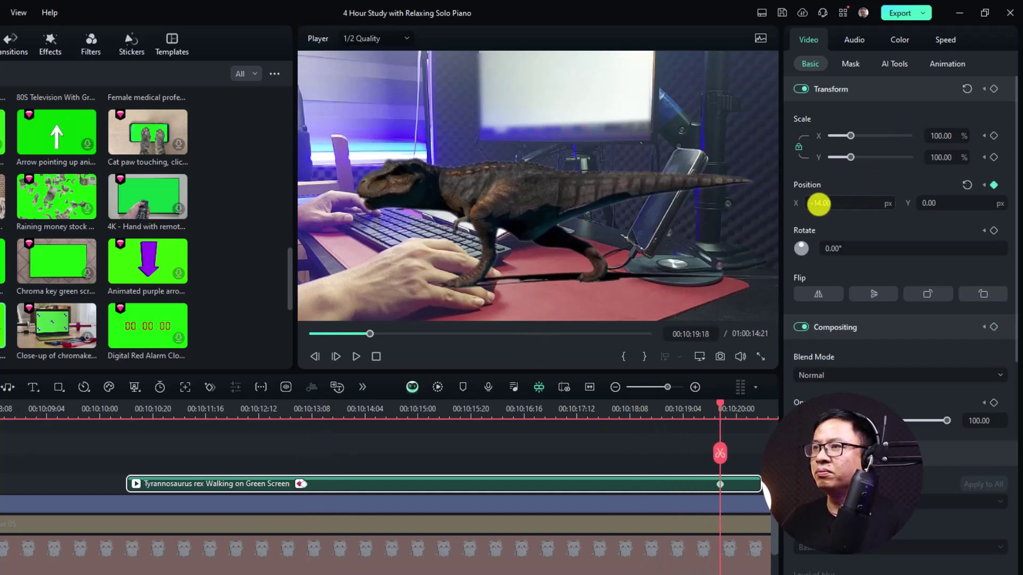
pyautogui.moveTo(832, 203); pyautogui.dragTo(811, 204)
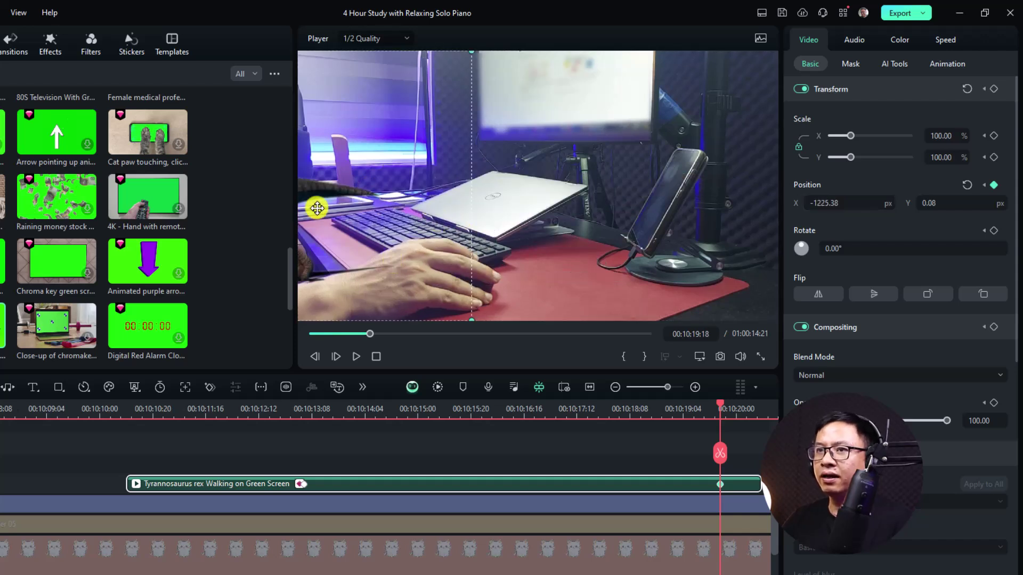
pyautogui.moveTo(318, 195); pyautogui.dragTo(206, 195)
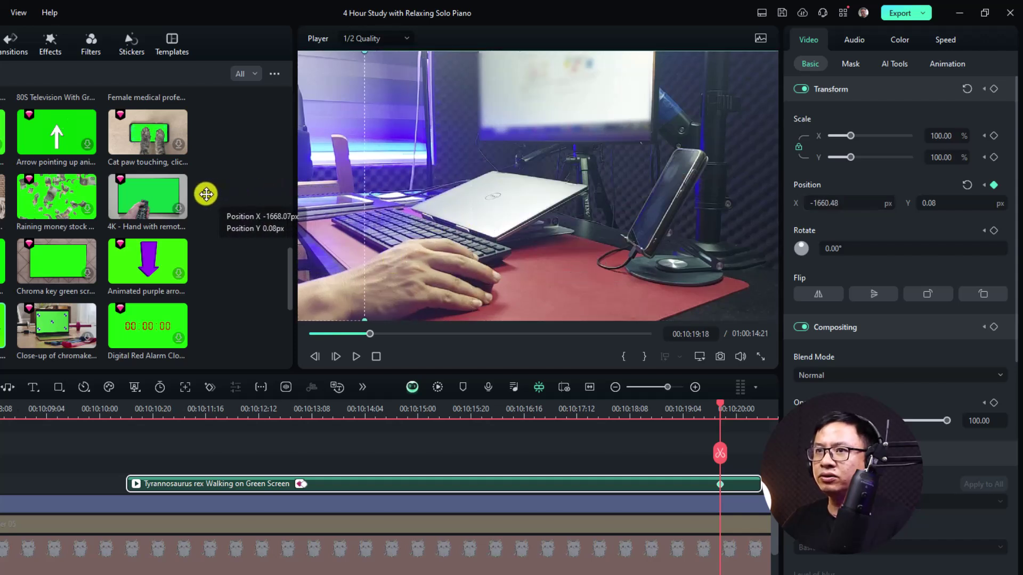
# Play back the T-rex walking out of frame
pyautogui.click(206, 411)
pyautogui.press('space')
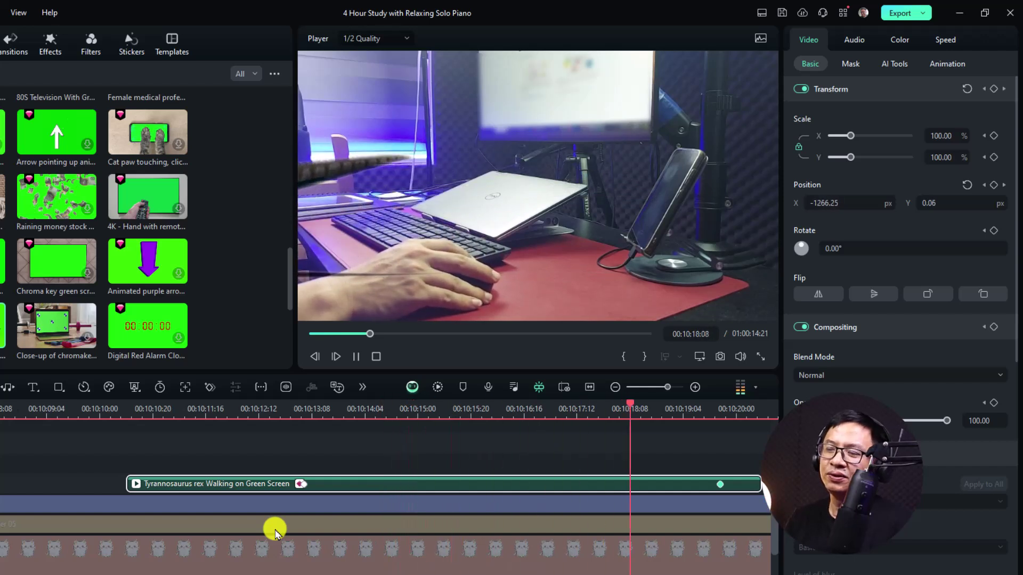
pyautogui.press('space')
pyautogui.scroll(1, 515, 453)
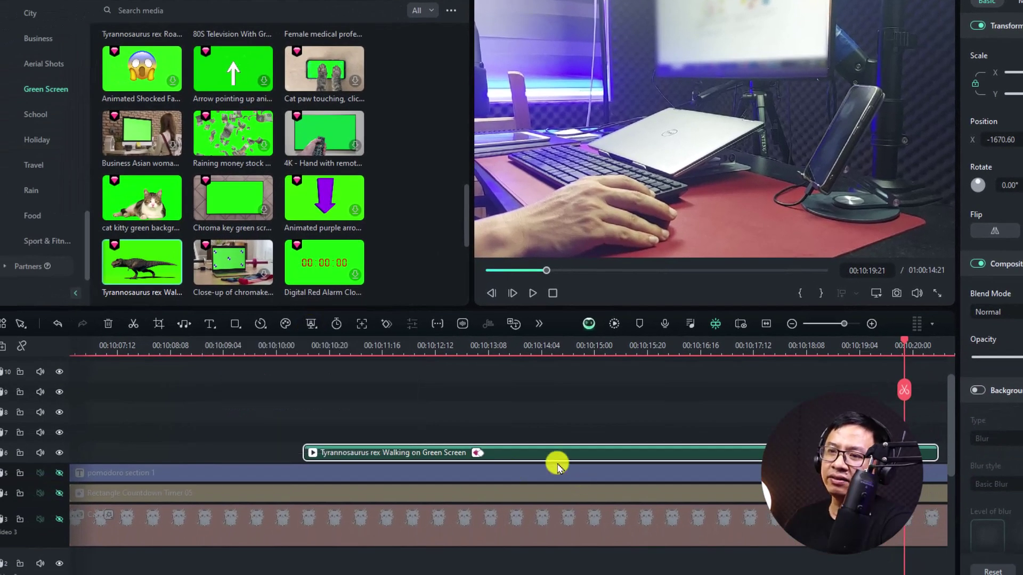
# Show the AI Matting menu listing Chroma Key, AI Portrait and Smart Cutout
pyautogui.click(311, 323)
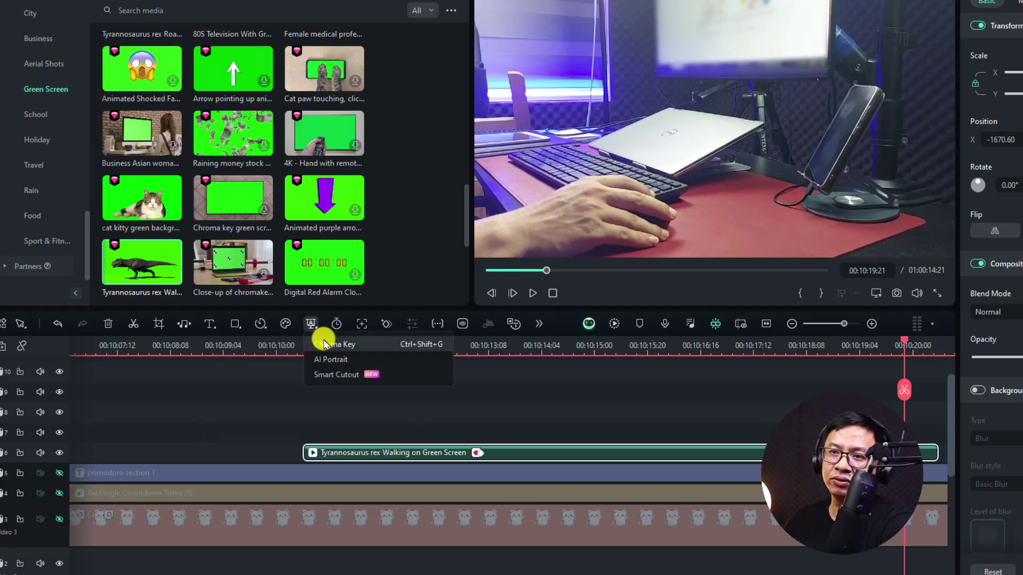